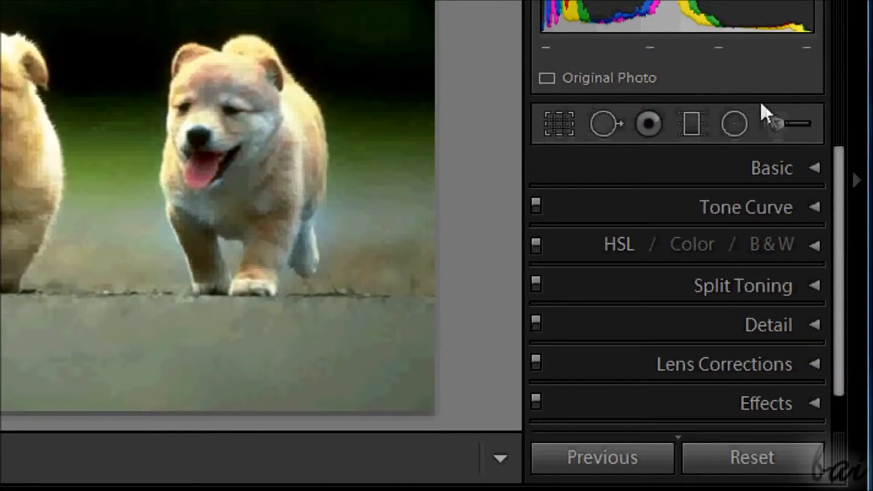
Paint a horizontal Spot Removal stroke over the pavement below the two puppies.
click(785, 122)
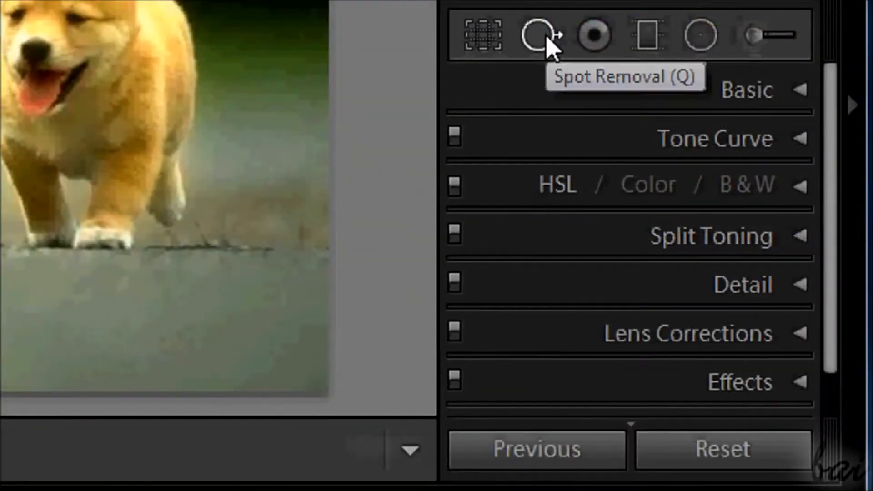
click(542, 37)
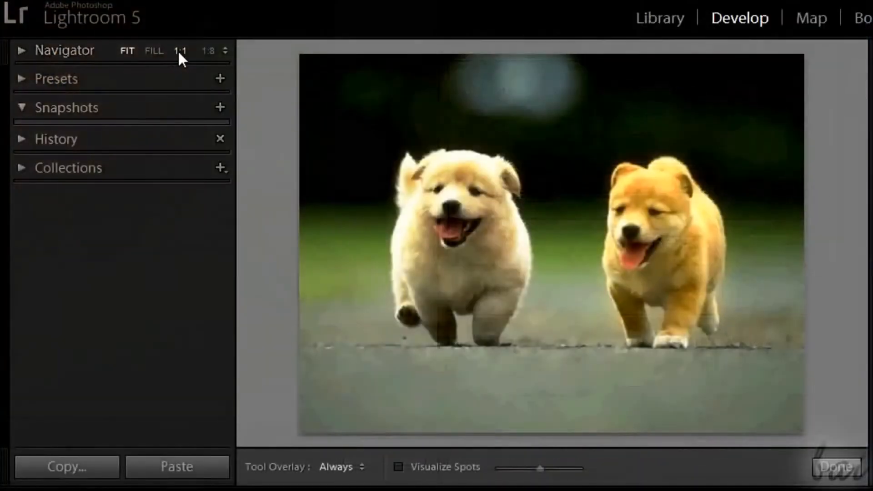
click(179, 50)
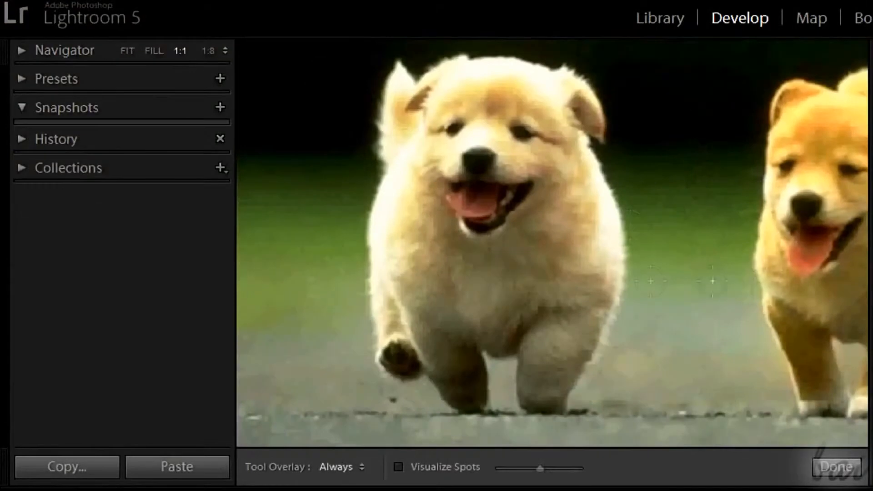
key(z)
drag(503, 403, 385, 408)
drag(303, 395, 333, 388)
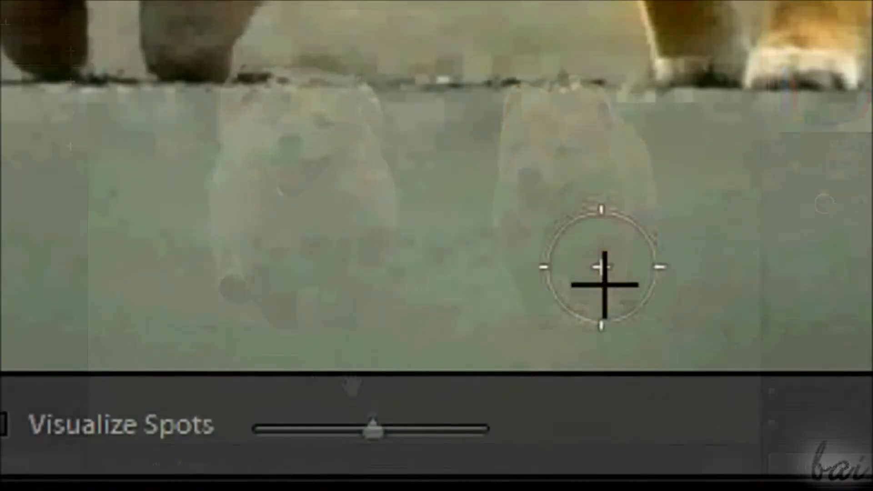
drag(504, 408, 437, 410)
drag(438, 287, 318, 287)
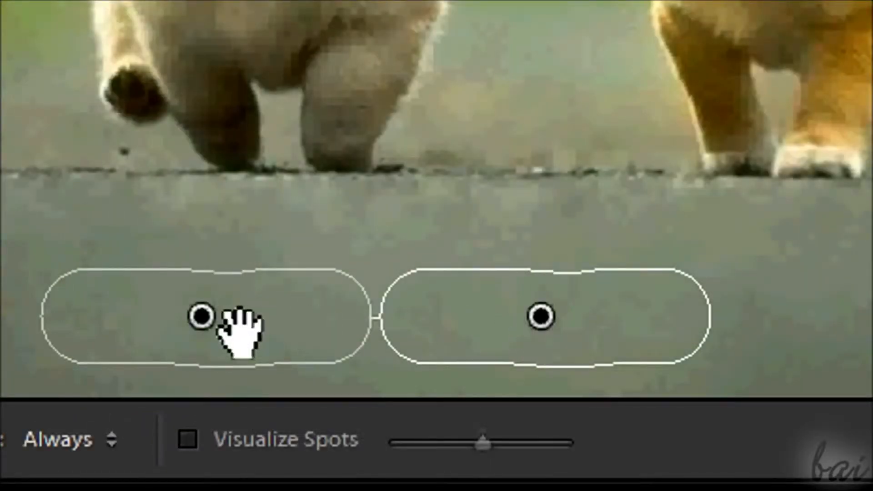
Reposition the pavement stroke and its source area between the two puppies.
drag(91, 282, 94, 281)
drag(266, 326, 337, 293)
drag(577, 298, 547, 217)
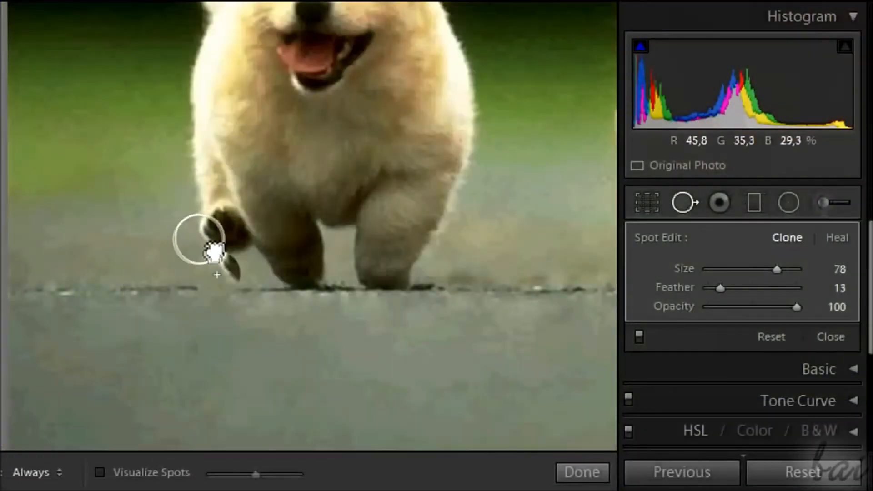
Move the source of the cloned spot near the light puppy's paw onto its mouth and change the spot to Heal.
mouse_move(214, 252)
mouse_down()
mouse_move(225, 228)
mouse_move(244, 237)
mouse_move(287, 151)
mouse_move(322, 107)
mouse_move(316, 78)
mouse_move(339, 74)
mouse_move(314, 84)
mouse_move(300, 78)
mouse_up()
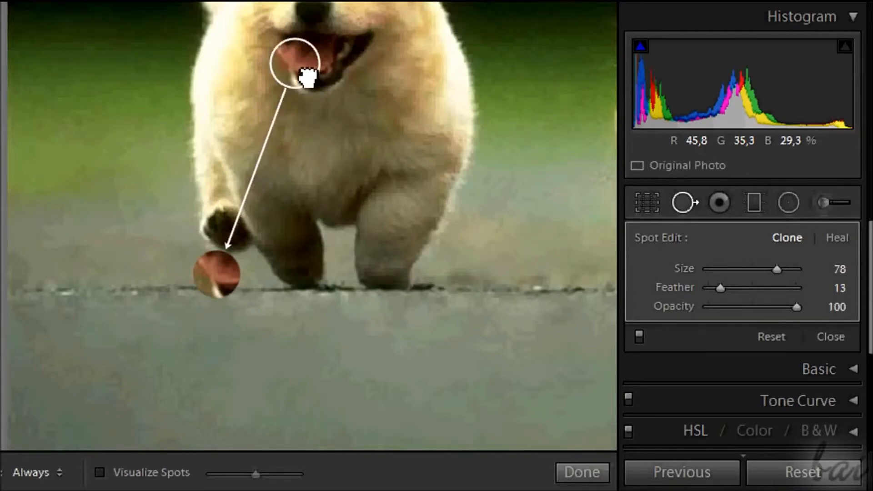
click(836, 239)
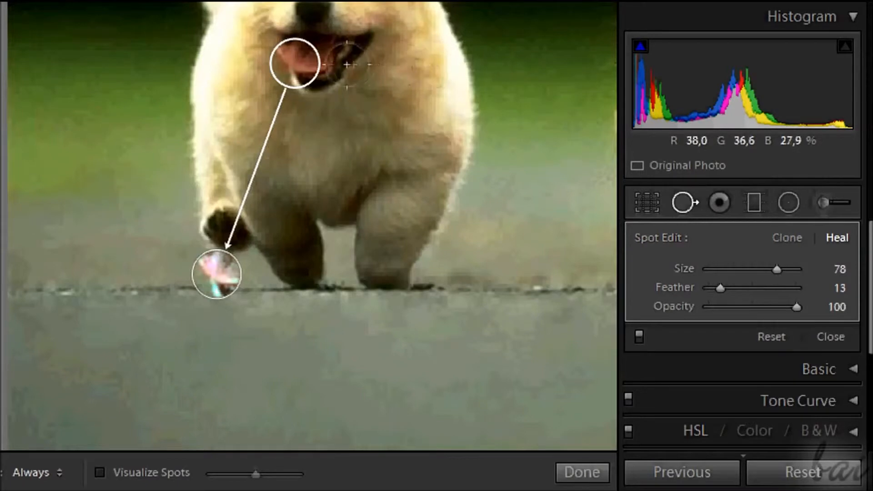
mouse_move(298, 70)
mouse_down()
mouse_move(359, 80)
mouse_move(404, 66)
mouse_move(427, 98)
mouse_move(438, 152)
mouse_move(254, 204)
mouse_move(224, 230)
mouse_up()
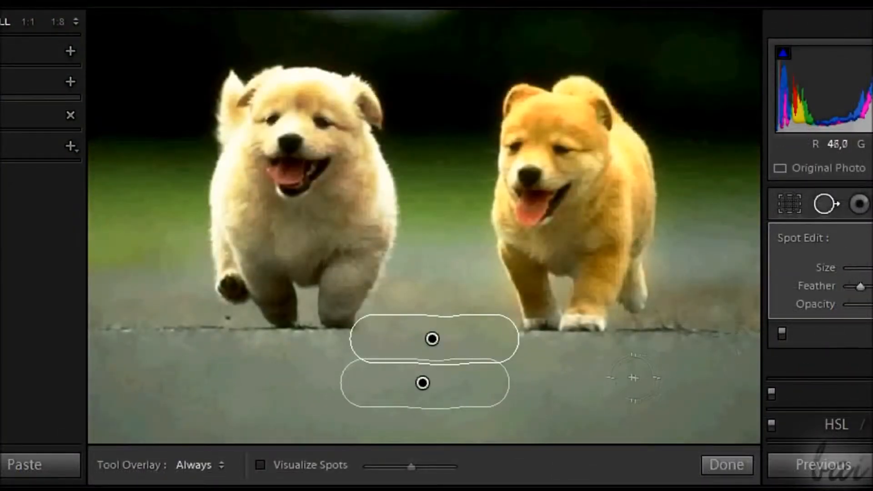
Paint a second Spot Removal stroke over the pavement line behind the orange puppy, reposition its source and target areas, and finish the retouching.
drag(632, 378, 686, 384)
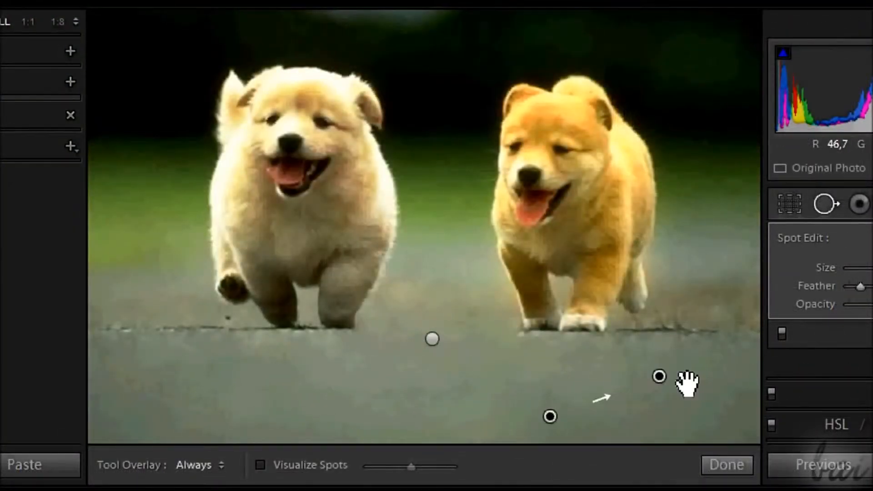
mouse_move(679, 386)
mouse_down()
mouse_move(683, 361)
mouse_move(672, 357)
mouse_up()
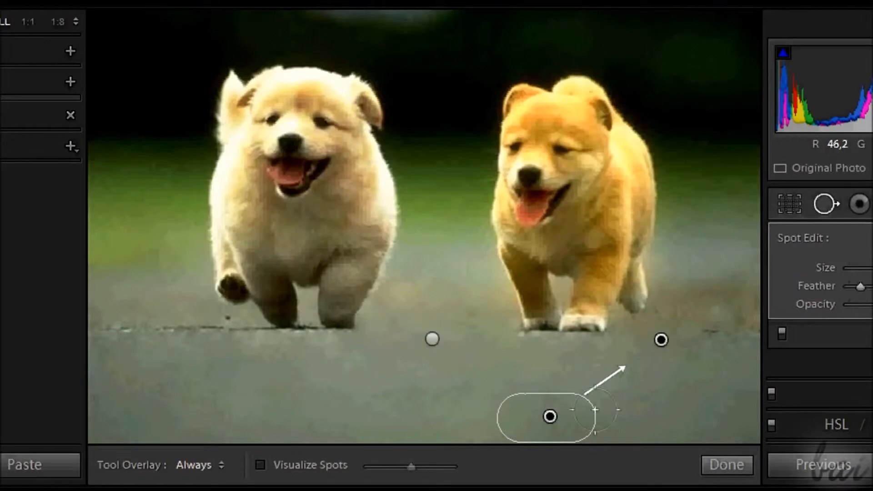
drag(586, 421, 631, 413)
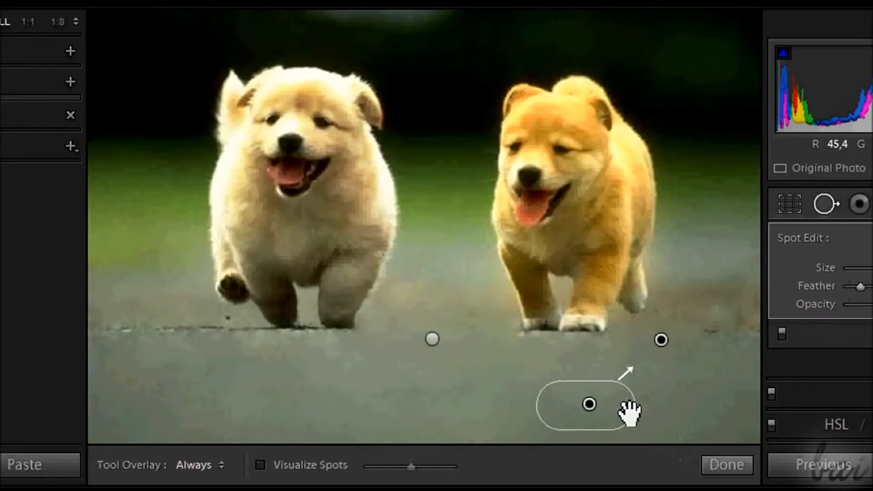
click(727, 464)
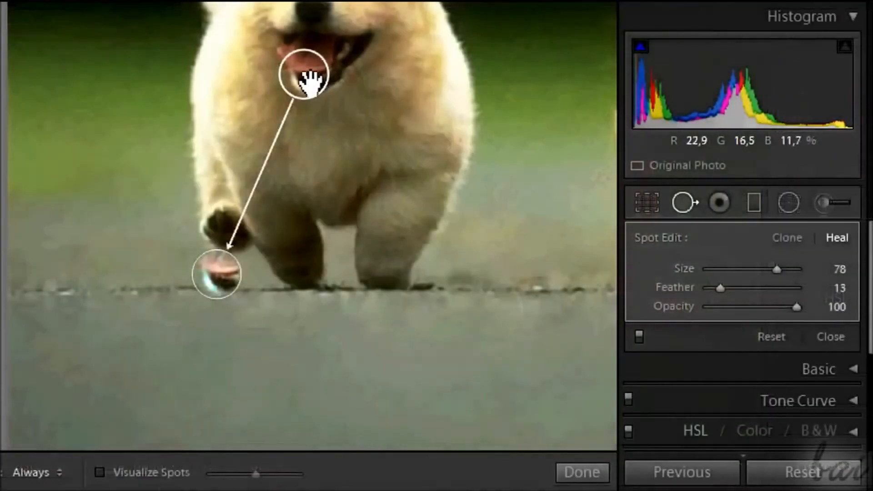
Delete the healed spot below the light puppy's raised paw.
right_click(307, 76)
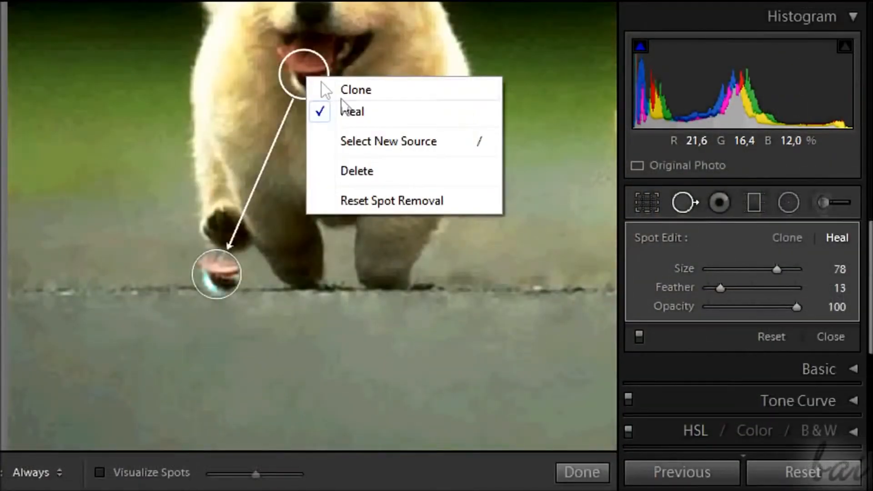
click(369, 173)
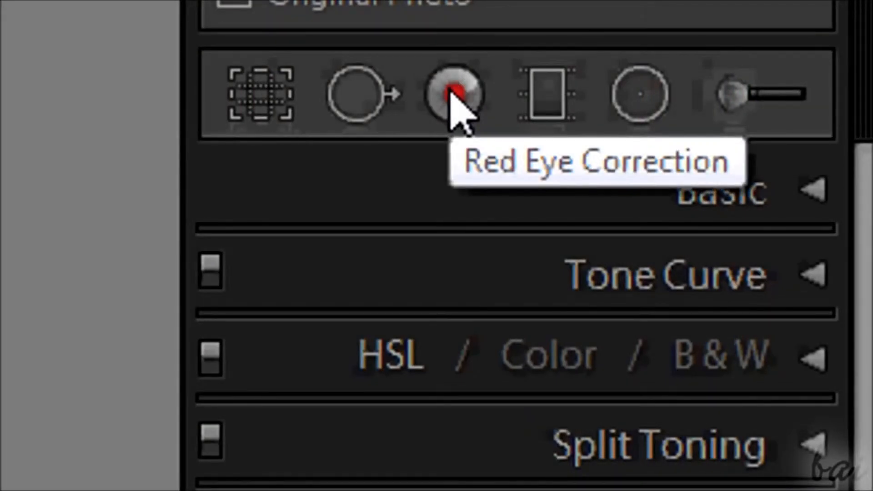
Apply Red Eye Correction to both of the child's eyes, using a Pupil Size of 100 on the first corrected eye.
click(452, 93)
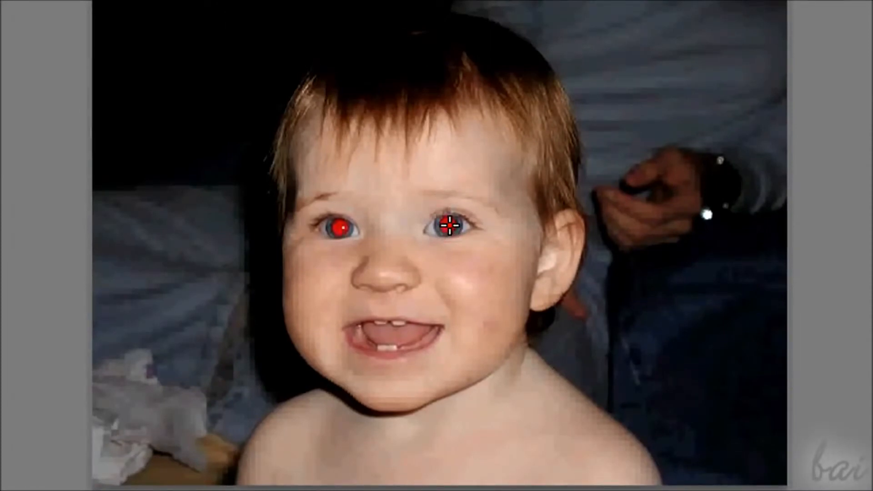
click(448, 223)
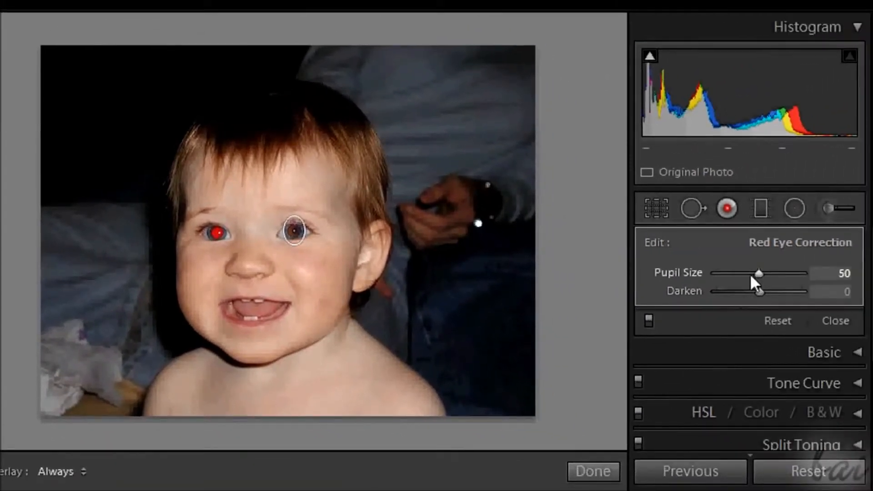
drag(781, 273, 802, 273)
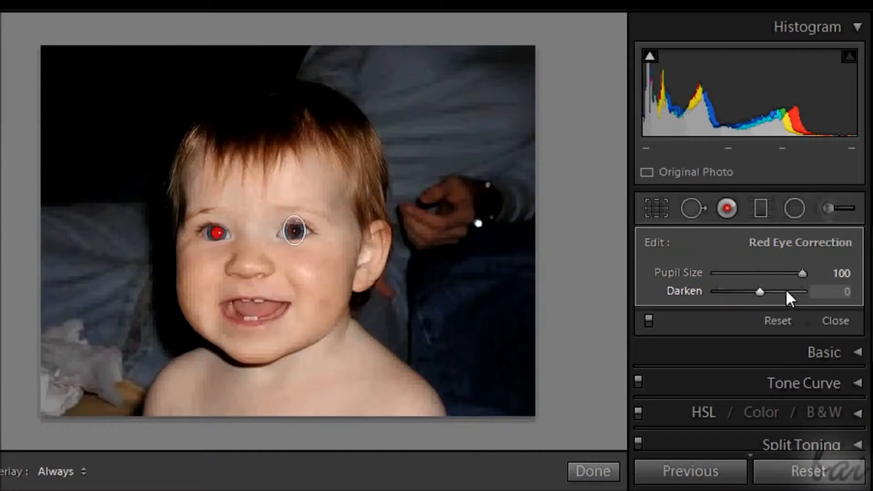
click(215, 232)
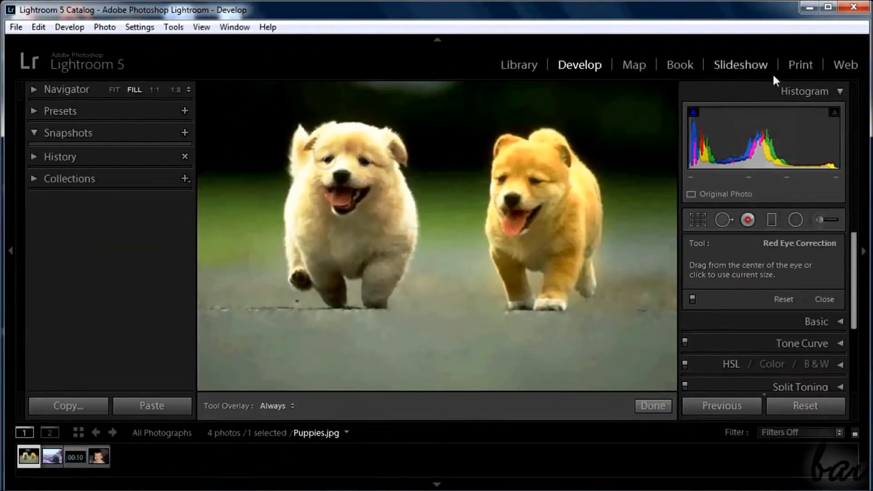
Set up the puppies photo for printing with the (1) 4 x 6, (6) 2 x 3 template.
click(796, 69)
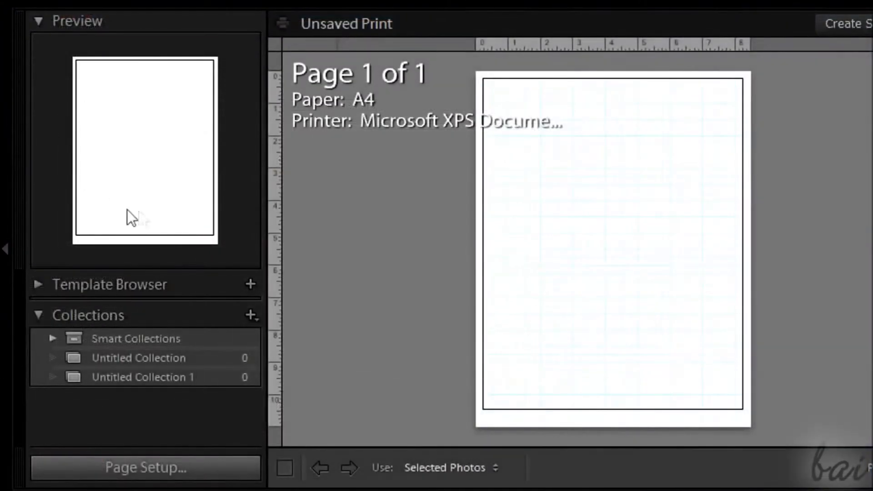
click(44, 284)
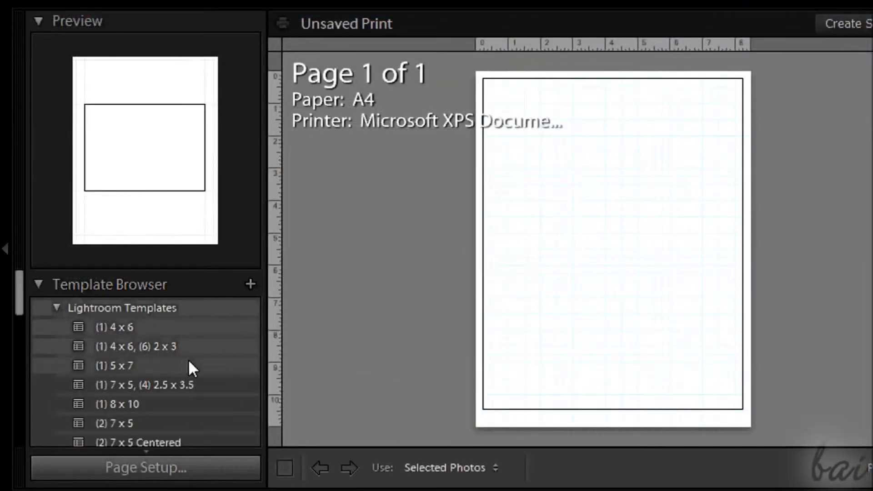
click(160, 345)
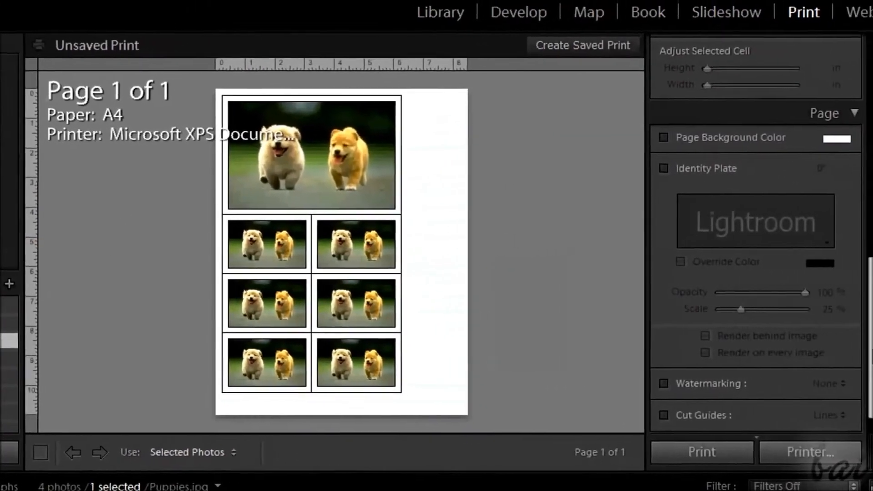
Reduce the Photo Border width and increase the Inner Stroke width of the printed images.
drag(845, 342, 854, 41)
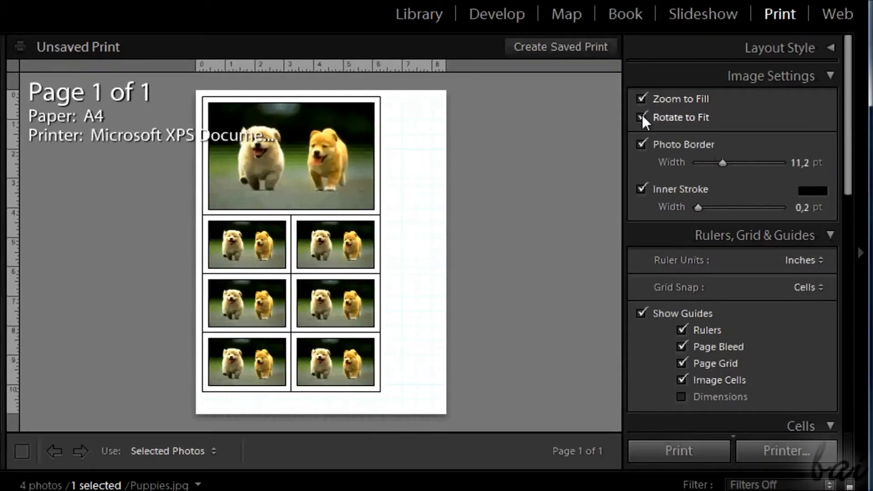
mouse_move(723, 163)
mouse_down()
mouse_move(751, 162)
mouse_move(712, 162)
mouse_up()
drag(698, 208, 741, 211)
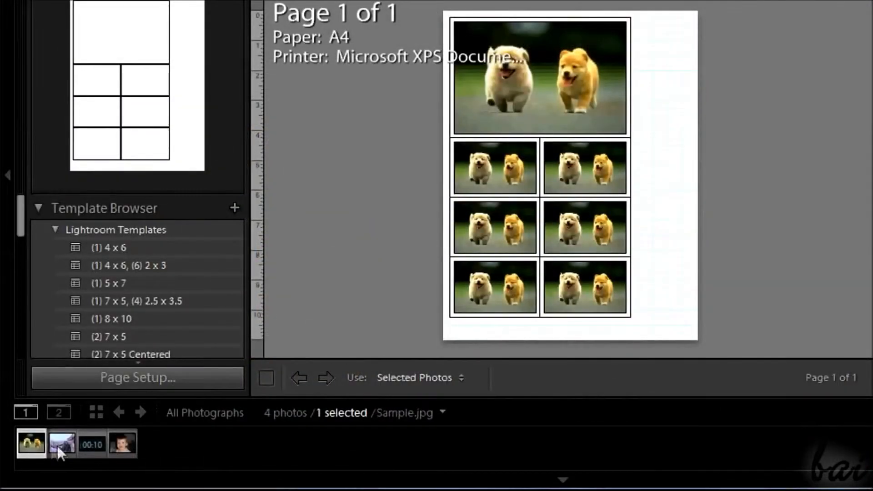
Preview the print layout with each of the other filmstrip items and return to Puppies.jpg.
click(62, 448)
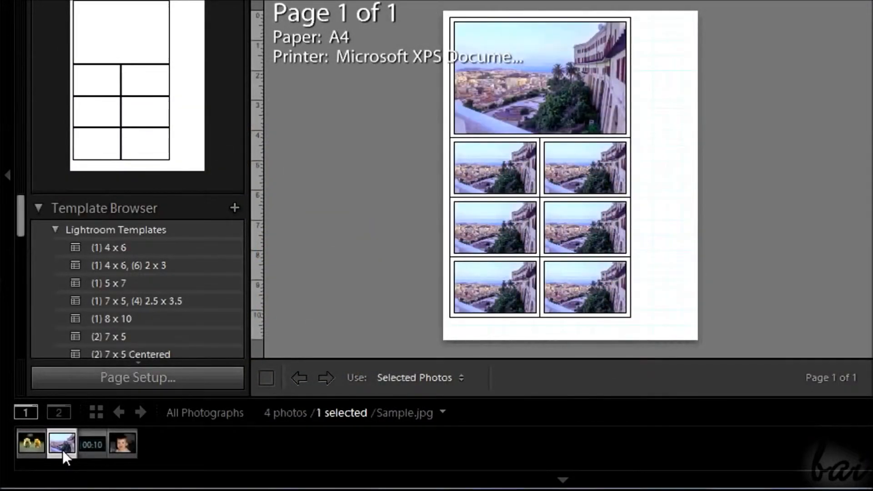
click(87, 446)
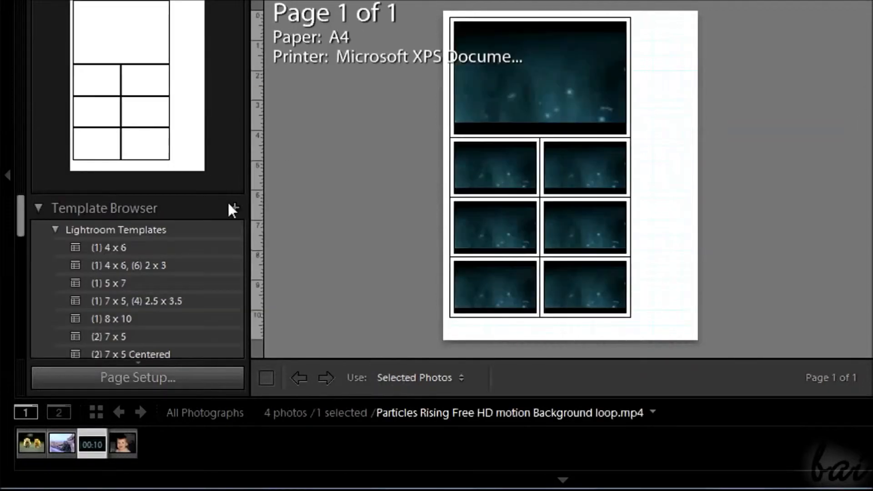
click(121, 441)
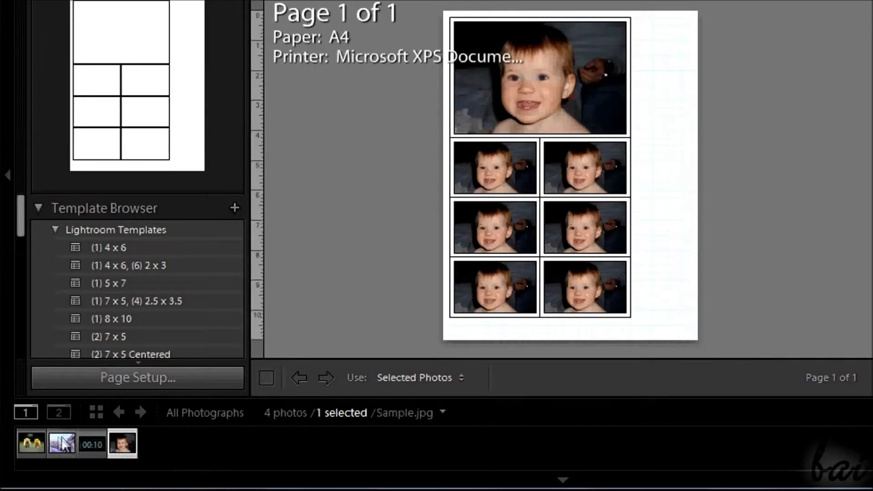
click(32, 443)
click(563, 481)
click(563, 481)
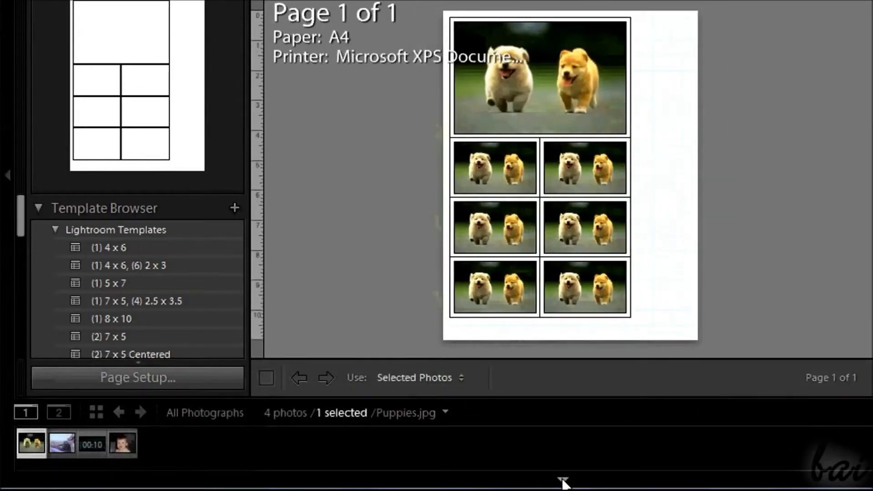
click(62, 448)
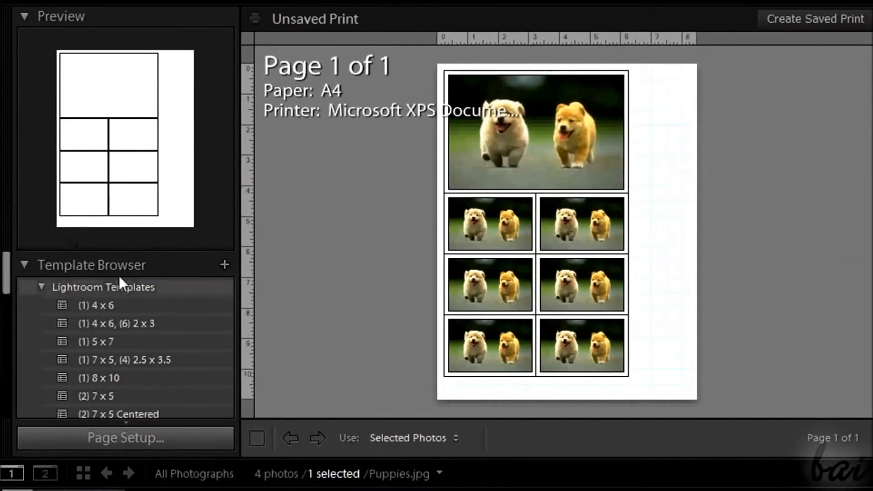
Apply the Custom 1 over 2 print template and place the puppies photo in its wide upper cell.
scroll(150, 327, down, 4)
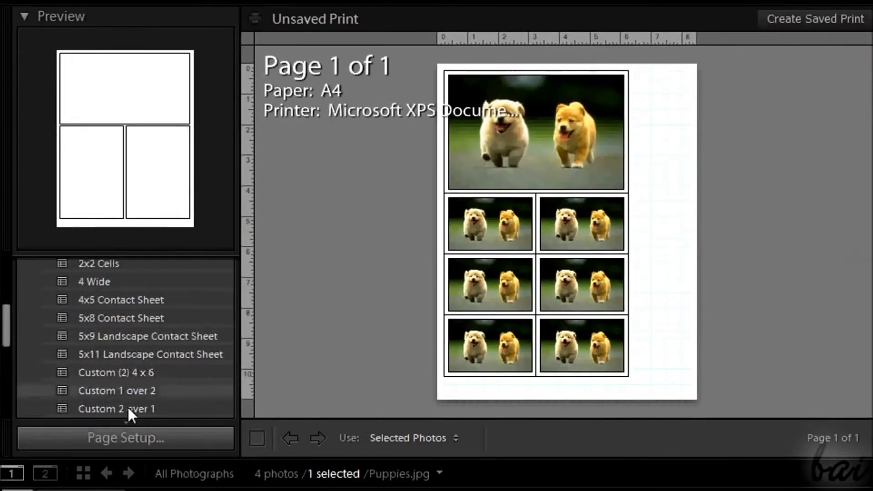
click(130, 392)
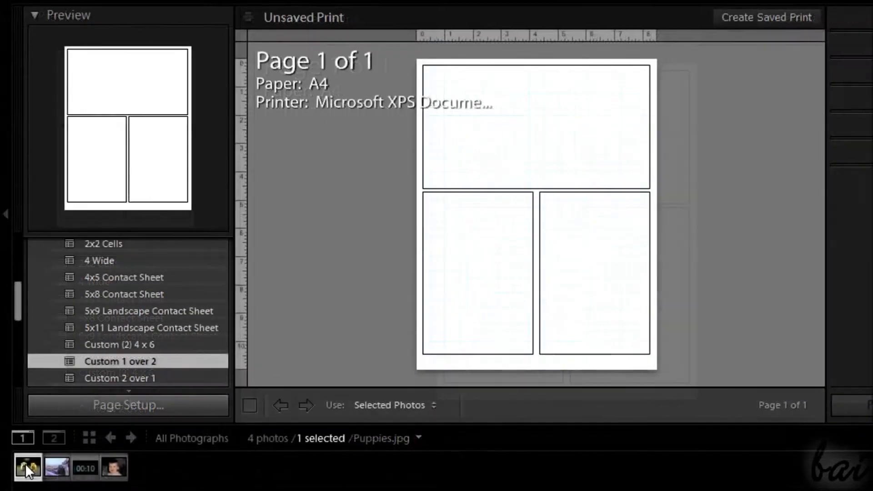
drag(26, 463, 532, 132)
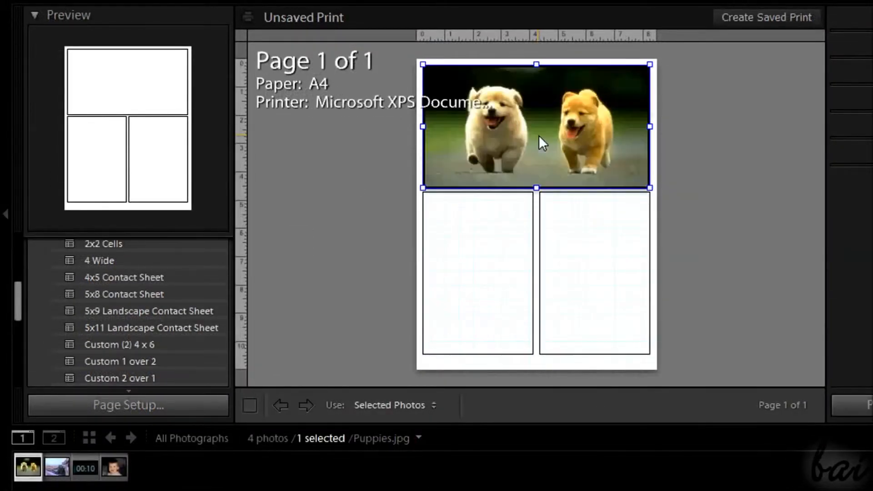
Place Sample.jpg in the lower left cell of the page and the child's portrait in the lower right cell.
drag(129, 434, 464, 280)
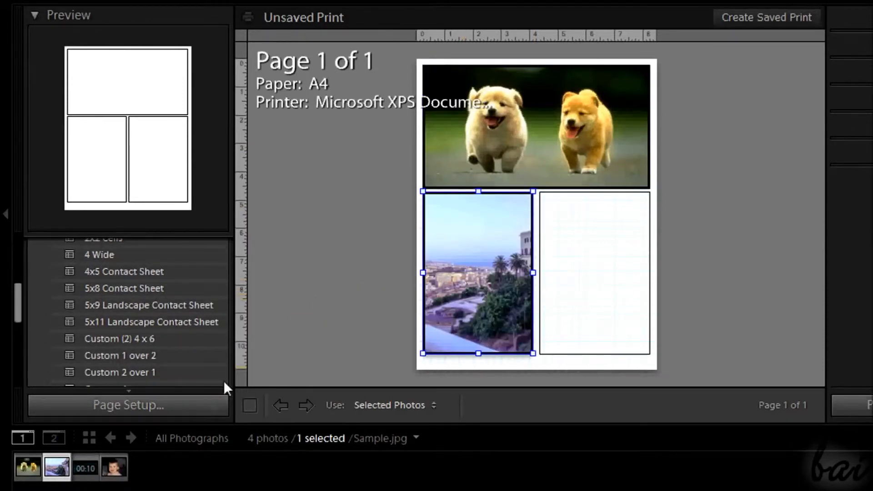
drag(125, 465, 609, 271)
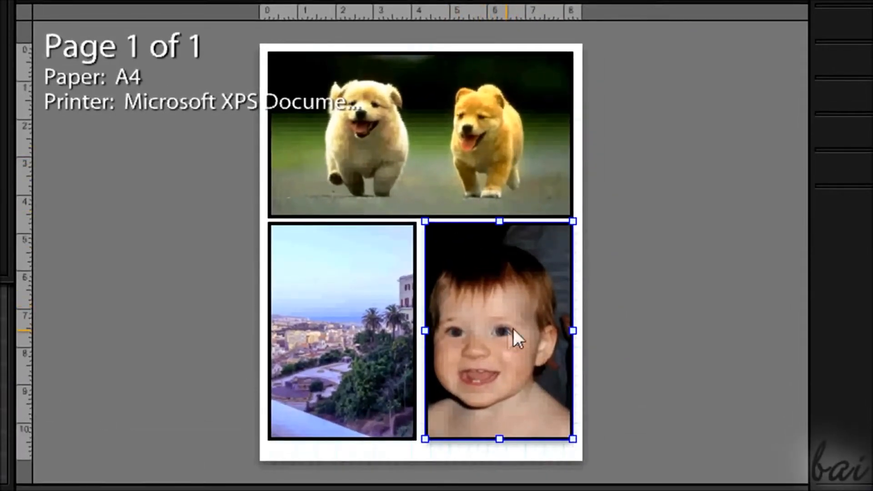
mouse_move(510, 334)
mouse_down()
mouse_move(522, 335)
mouse_move(511, 337)
mouse_up()
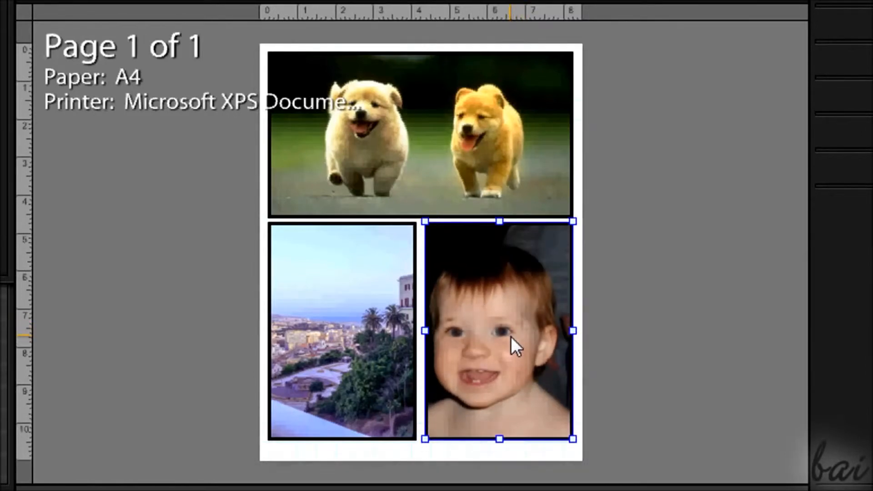
Set the page setup to Lettera paper in vertical orientation, and open the printer settings.
mouse_move(425, 326)
mouse_down()
mouse_move(473, 331)
mouse_move(423, 331)
mouse_up()
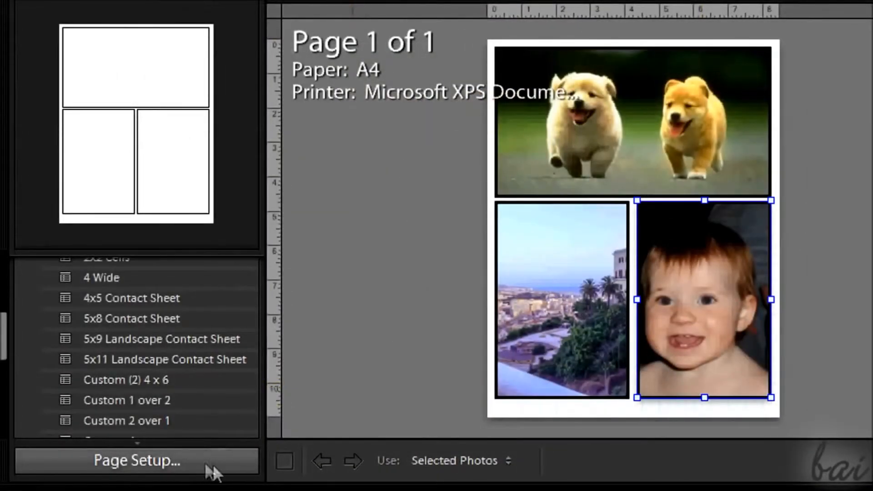
click(208, 461)
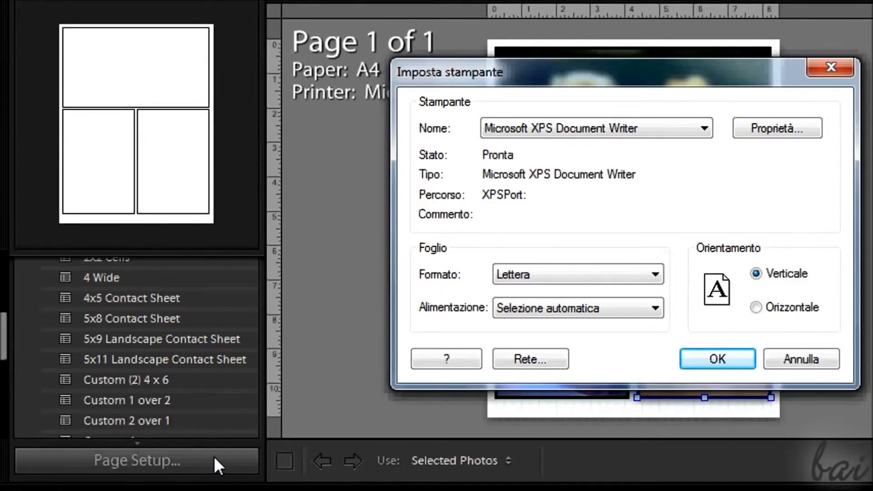
click(758, 276)
click(602, 279)
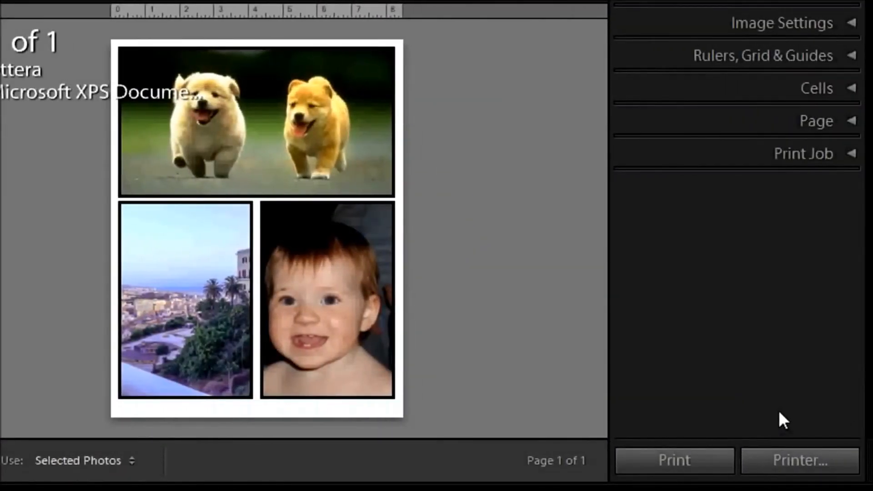
click(811, 462)
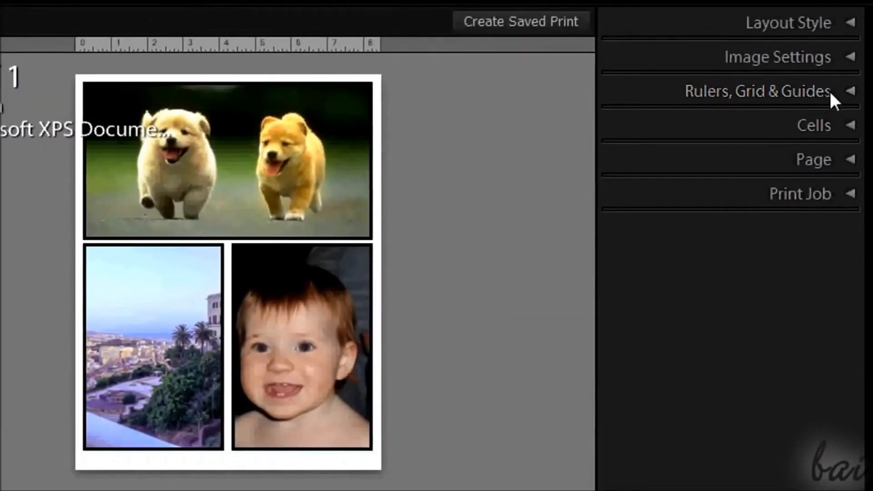
Show the Rulers, Grid & Guides settings and delete the cell holding the child's portrait from the page.
click(849, 92)
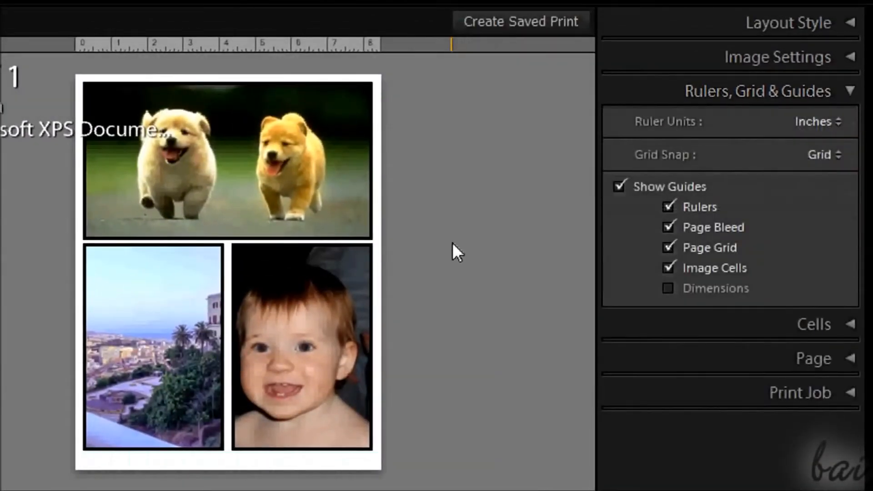
click(314, 314)
right_click(314, 313)
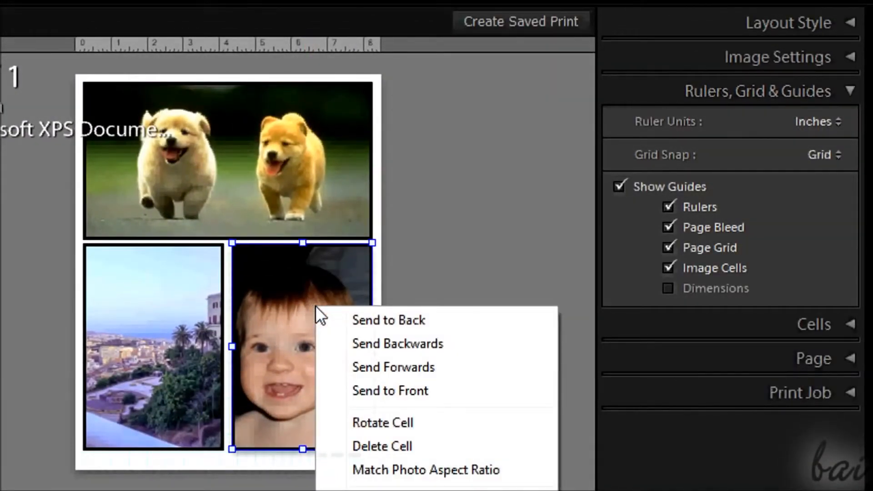
click(389, 446)
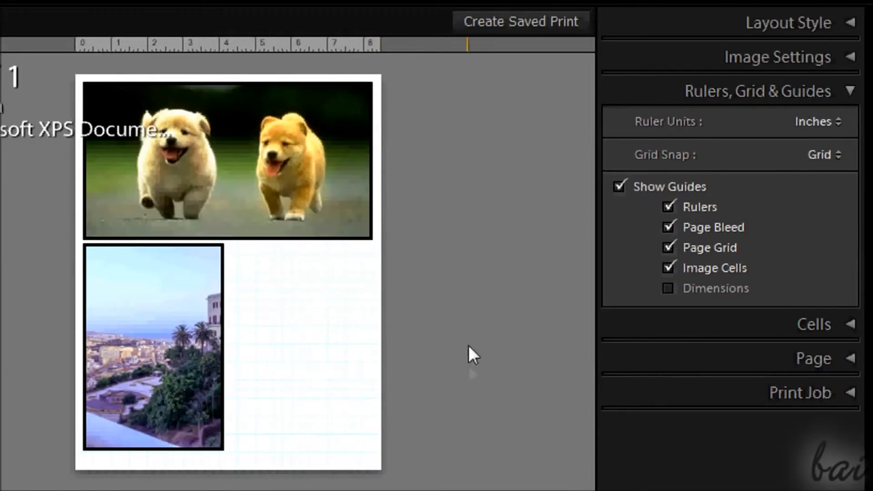
Toggle the Rulers, Page Bleed, Page Grid and Image Cells guides to compare their effect on the page.
click(669, 206)
click(670, 206)
click(668, 226)
click(668, 226)
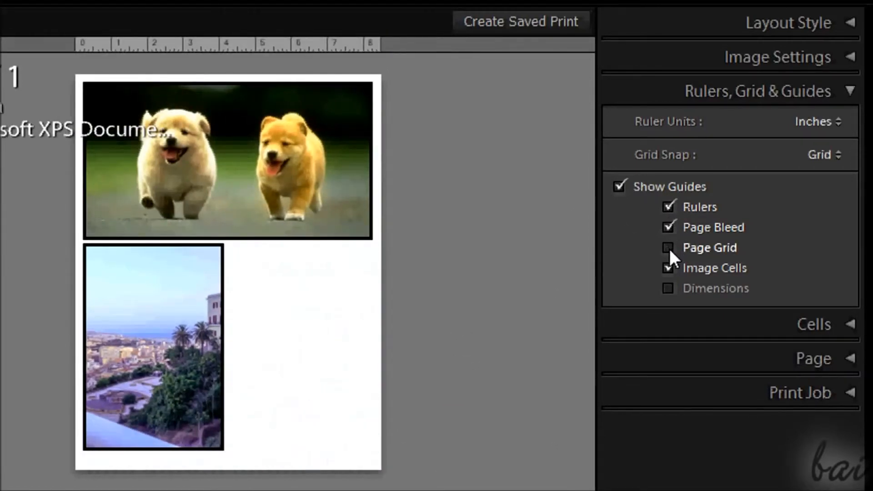
click(670, 250)
click(669, 266)
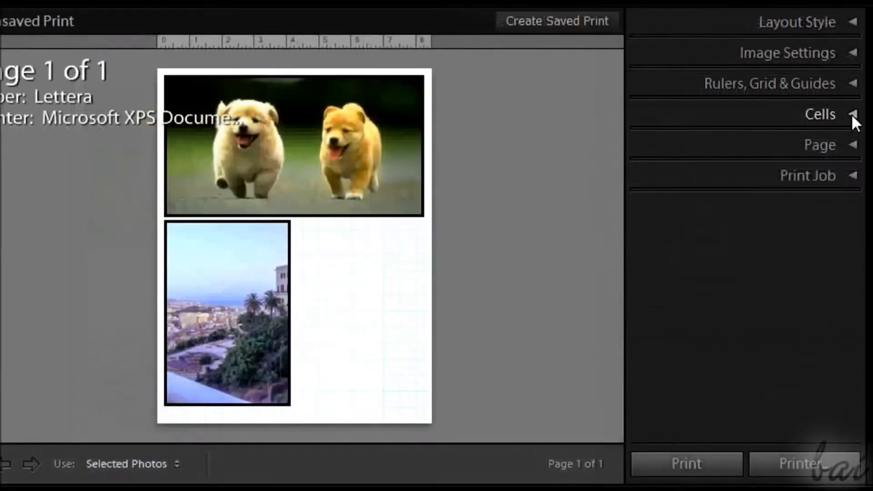
Resize the puppies photo's cell, and place the Lightroom Identity Plate over the photo's upper right corner.
click(852, 114)
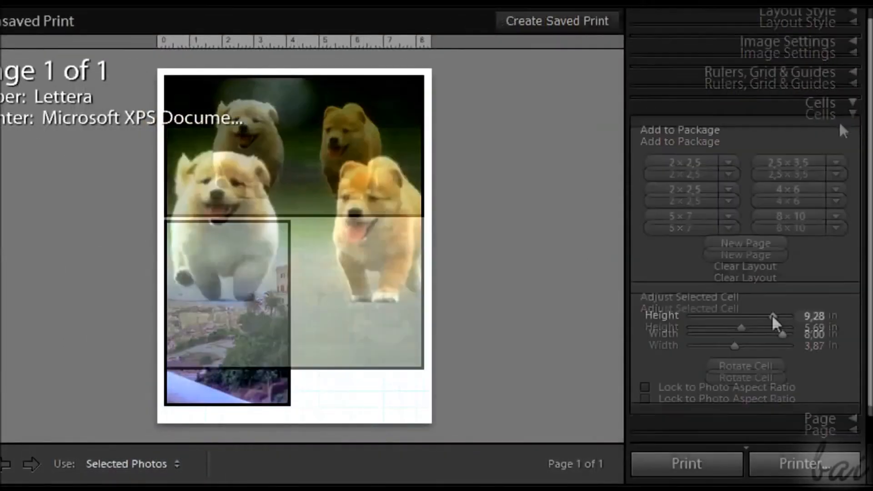
drag(743, 312, 725, 316)
click(853, 147)
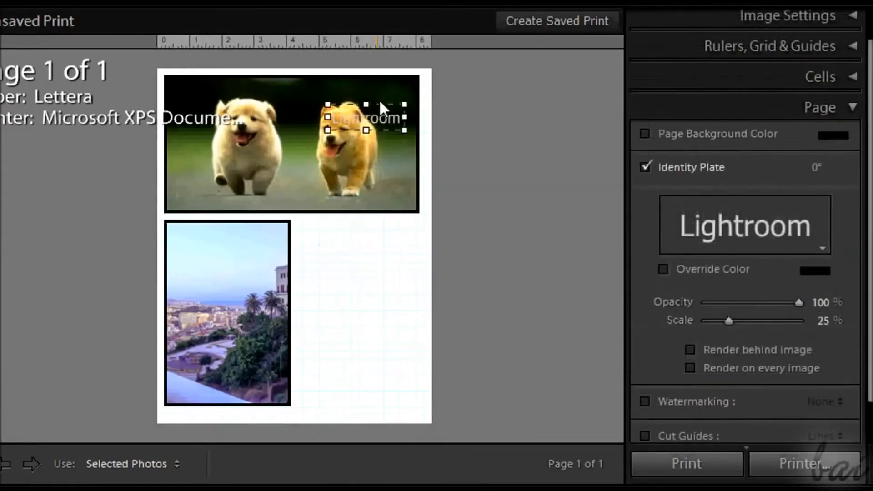
drag(382, 119, 384, 97)
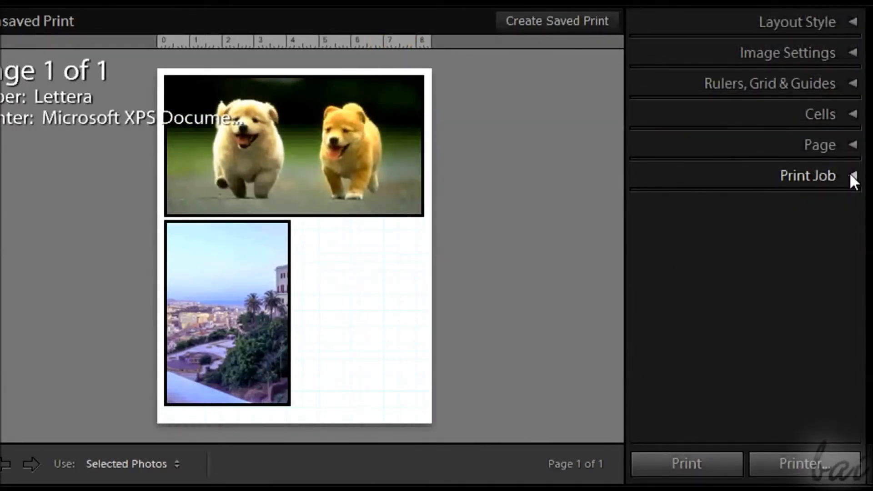
click(851, 176)
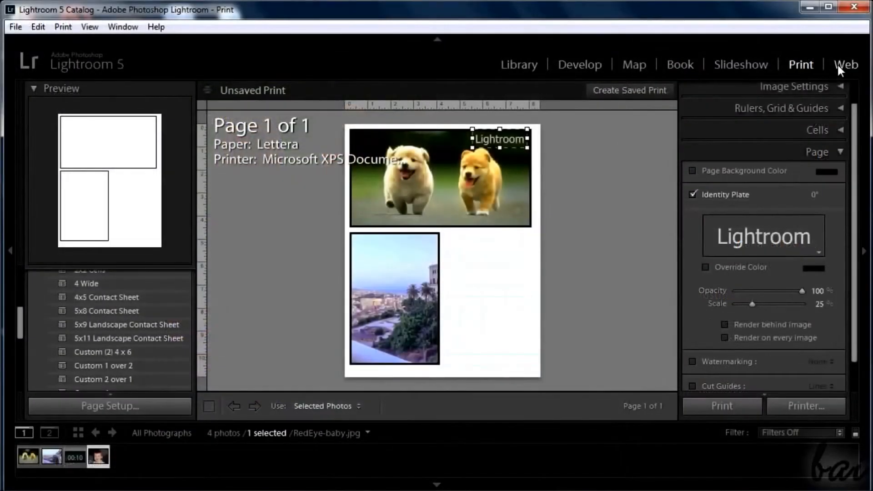
Open the Web module and try the Airtight PostcardViewer, Airtight SimpleViewer and Lightroom Flash Gallery layout styles.
click(837, 64)
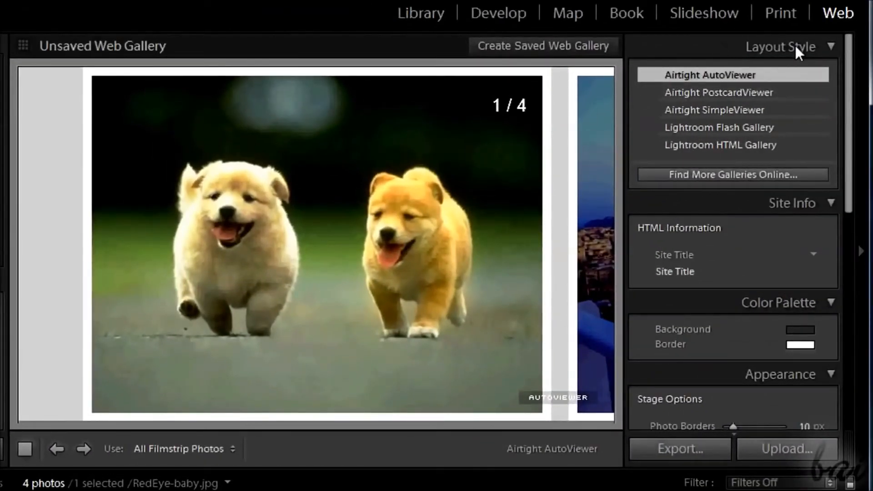
click(750, 92)
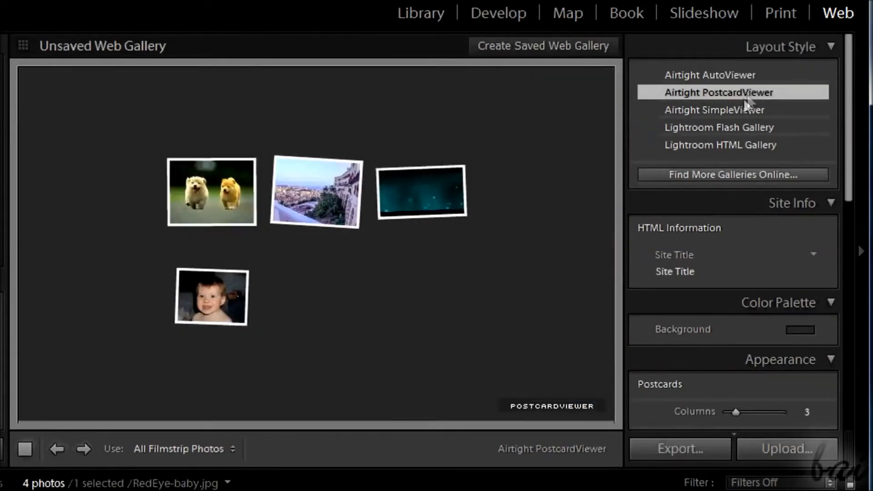
click(739, 111)
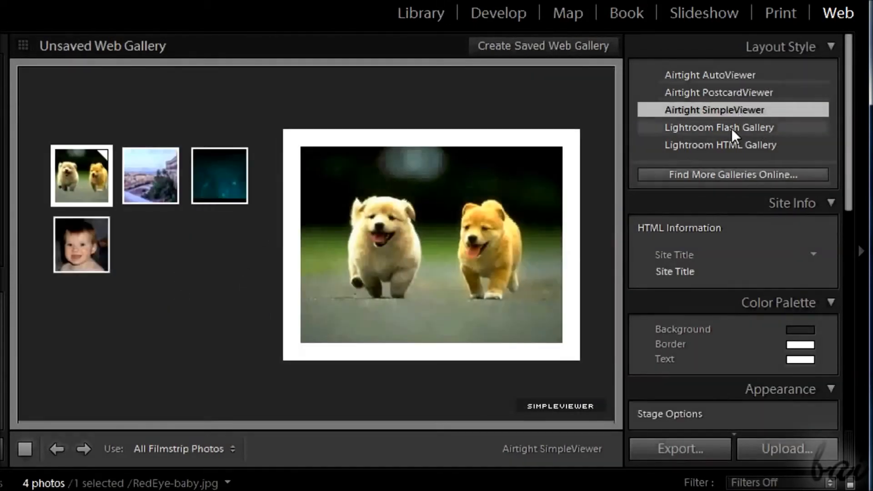
click(732, 128)
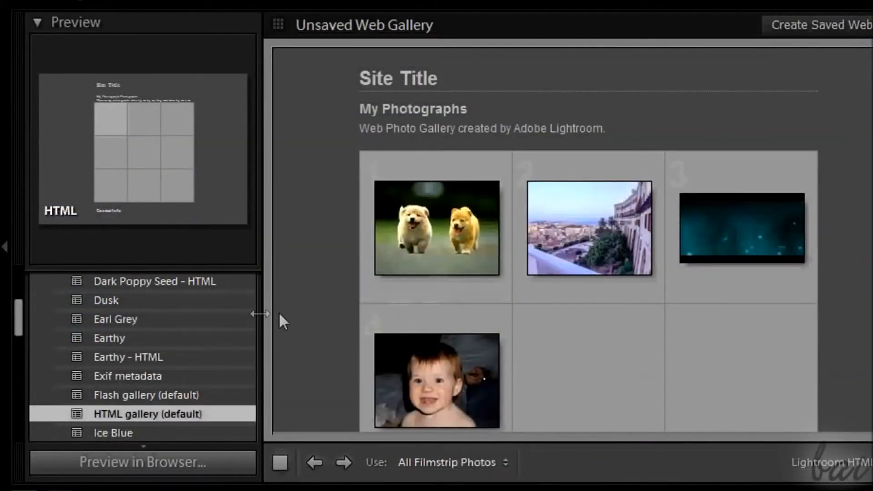
scroll(191, 332, up, 5)
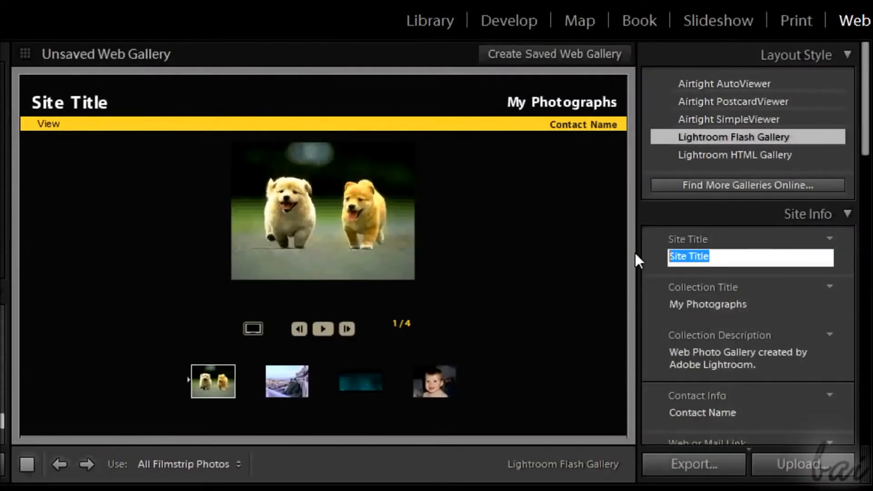
Set the web gallery's site title to My Site and its Menu color to red.
text(My Site)
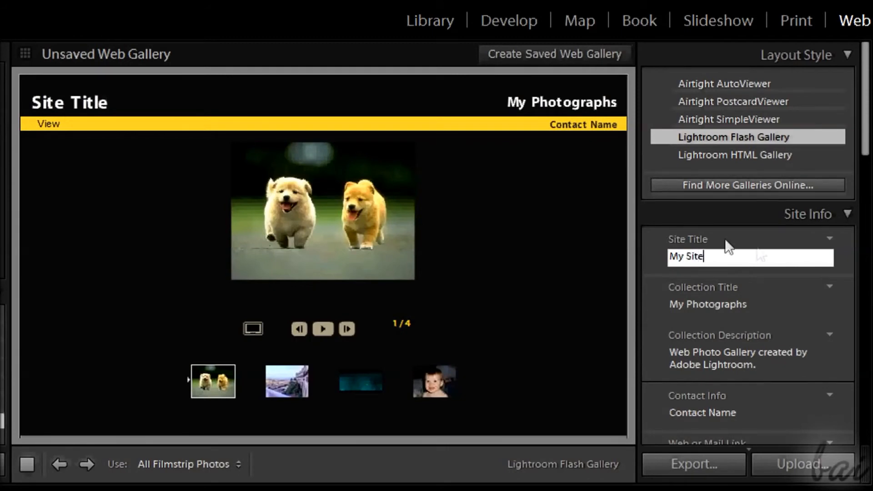
click(780, 304)
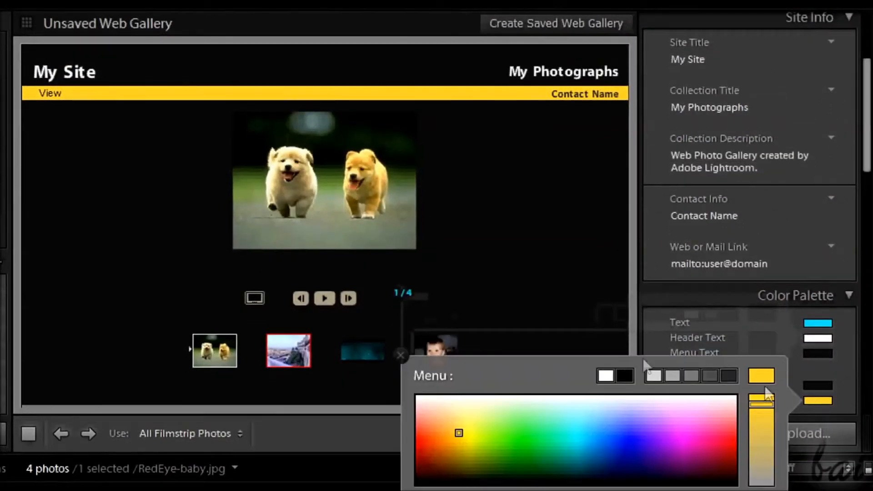
drag(452, 432, 418, 445)
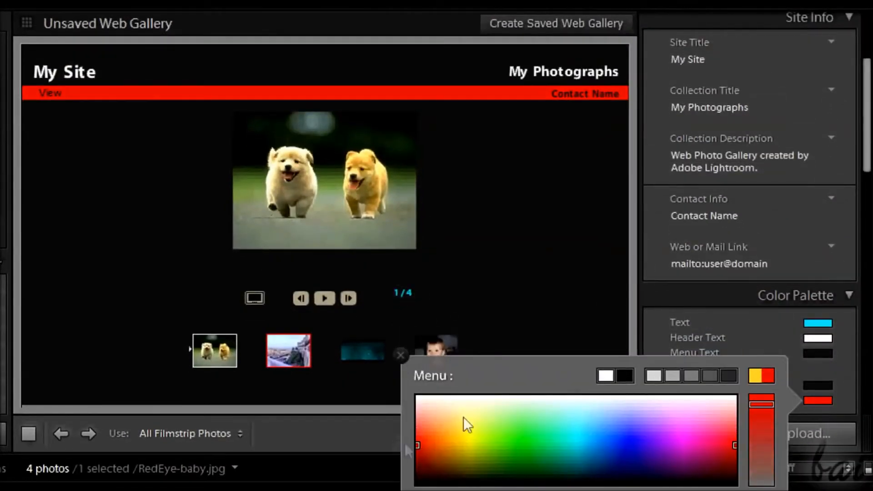
click(848, 395)
Try the Identity Plate option in the web gallery's Appearance settings.
scroll(853, 245, down, 10)
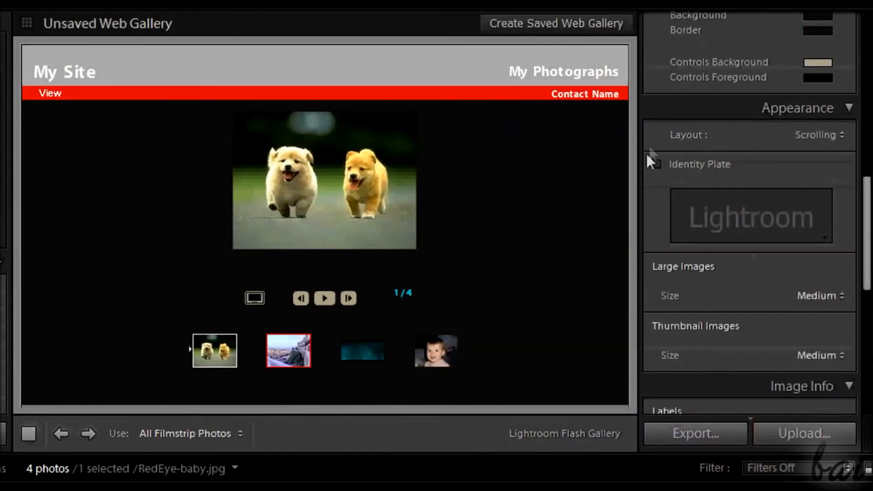
click(657, 165)
click(659, 162)
click(659, 162)
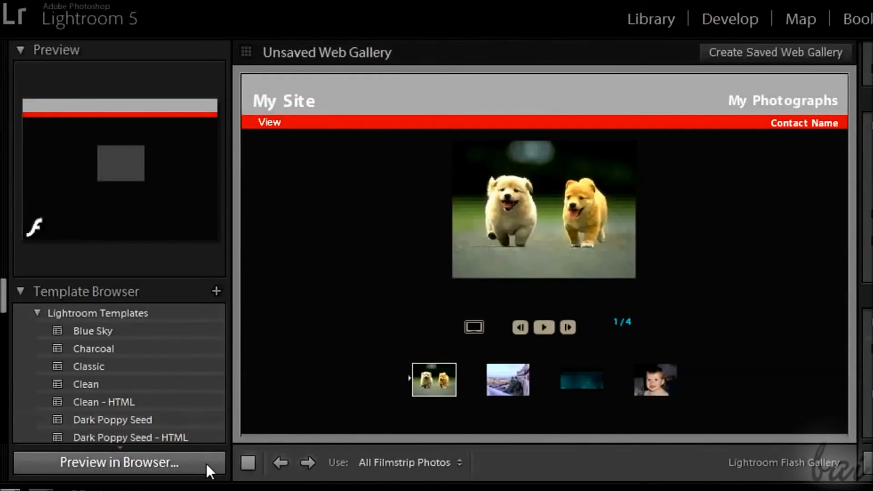
Preview the web gallery in the browser and view the city photo, the child's portrait and the puppies photo.
click(204, 462)
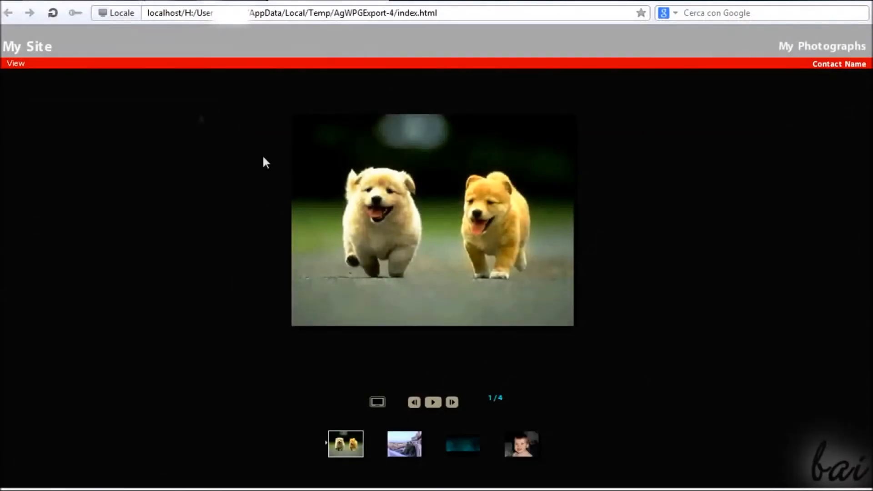
click(402, 448)
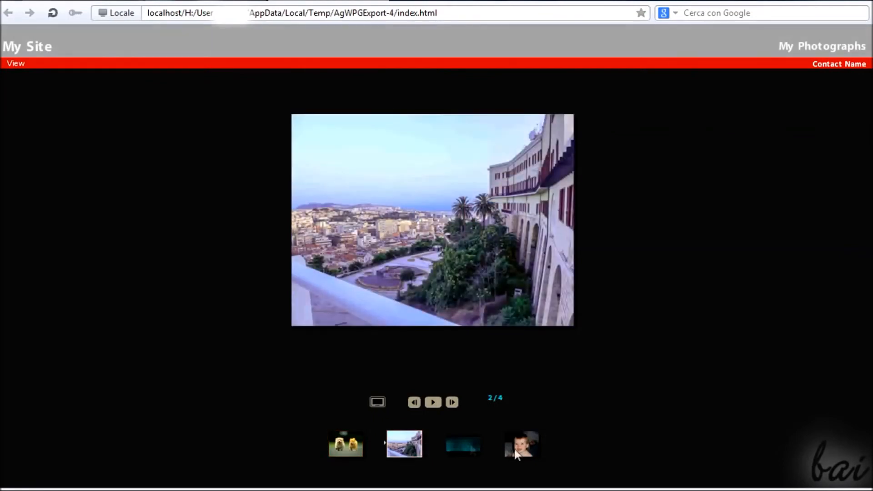
click(524, 448)
click(359, 445)
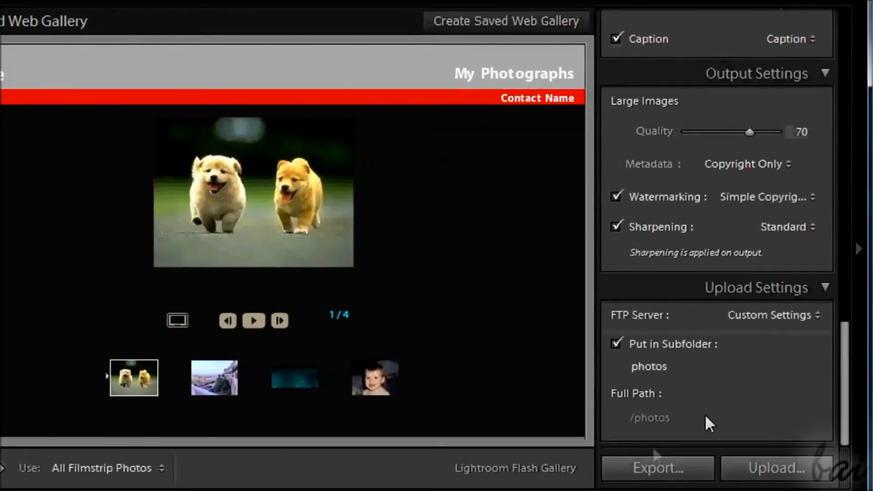
Open the export of the web gallery and examine the save location in the Save Web Gallery dialog.
click(670, 469)
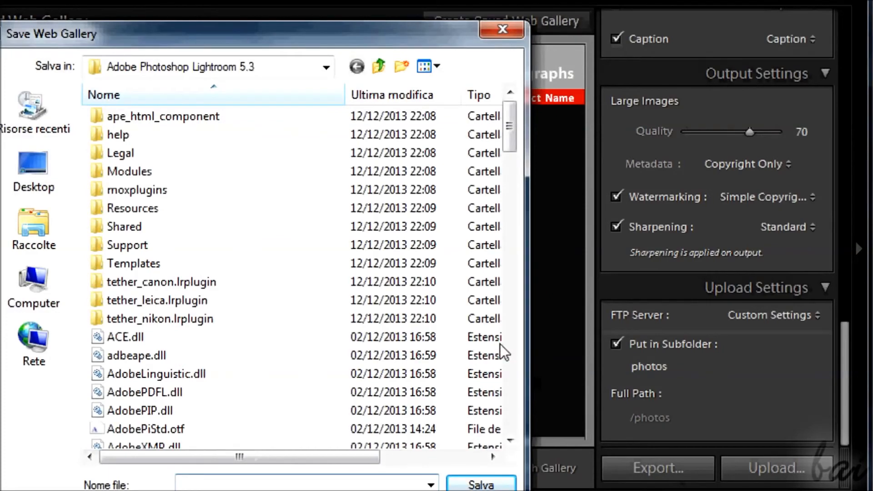
drag(511, 122, 535, 135)
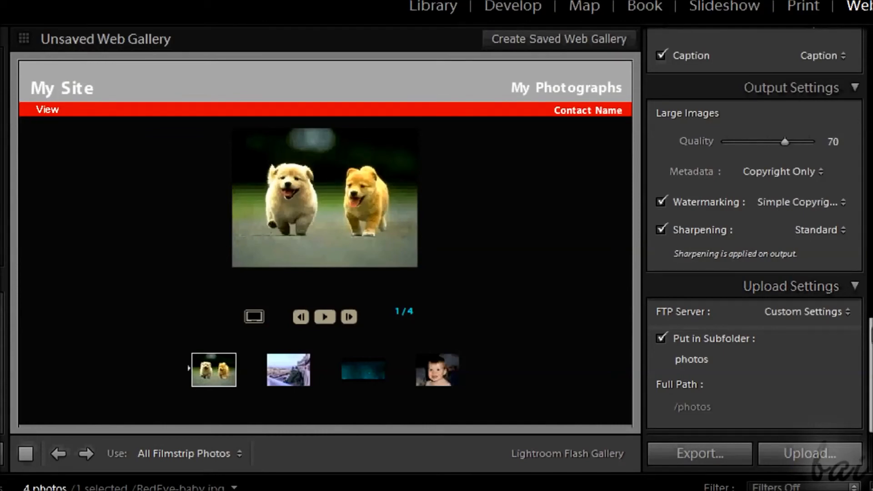
Open the FTP server presets for editing, and start the upload of the web gallery.
click(837, 311)
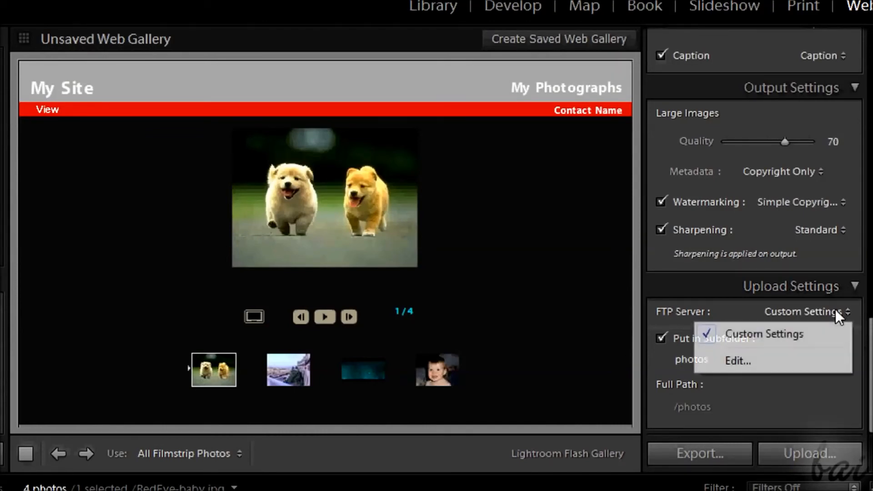
click(786, 361)
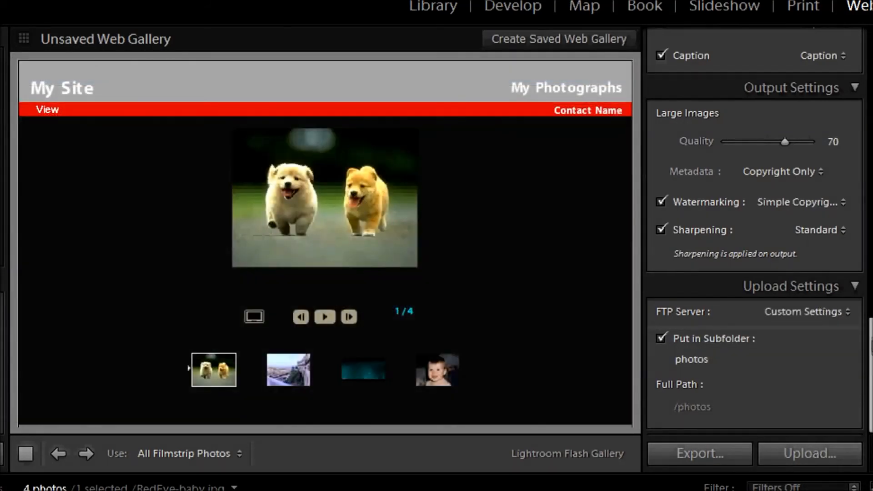
click(812, 455)
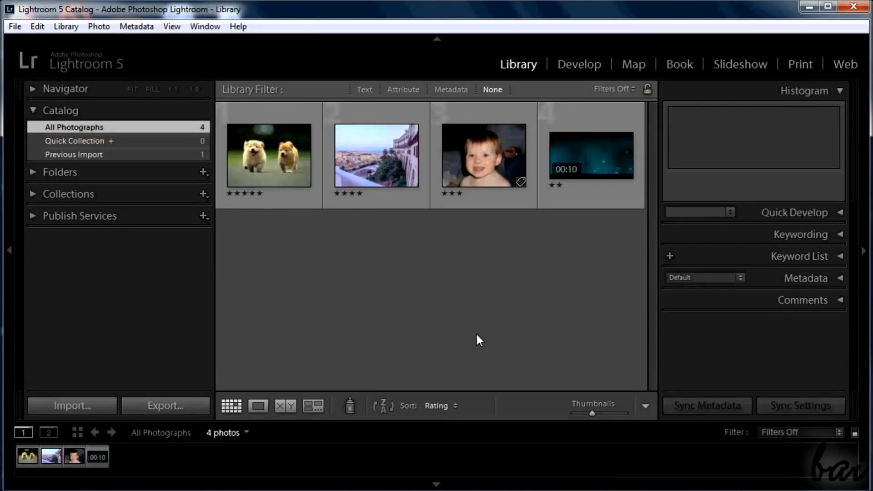
Sort the library by Rating, give the puppies photo five stars and the city photo four, and clear the child's portrait rating.
click(443, 406)
click(470, 286)
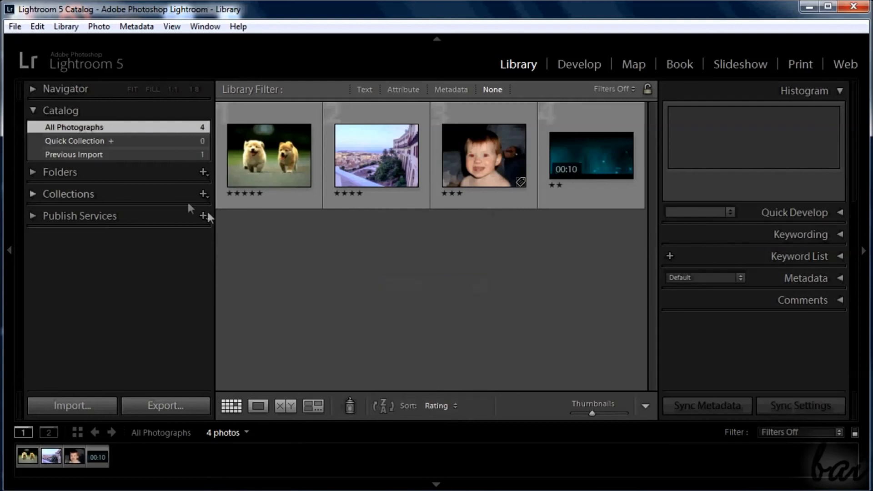
click(259, 194)
click(358, 194)
click(366, 193)
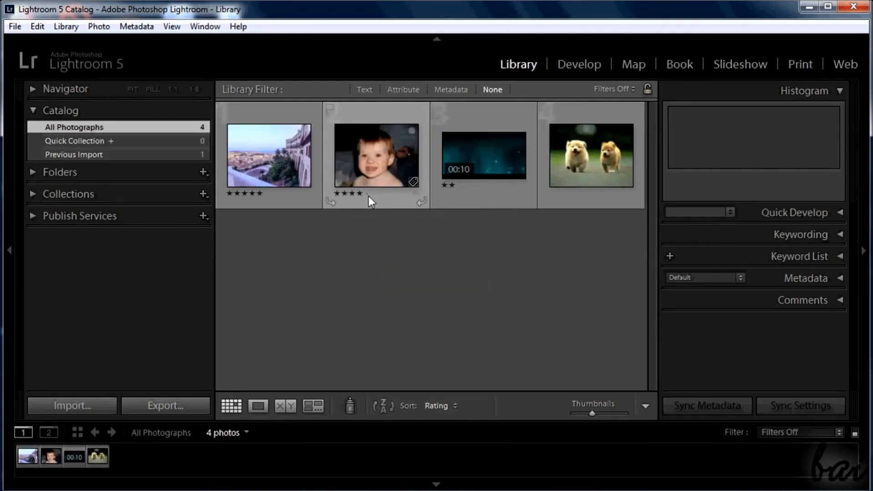
click(252, 194)
click(252, 194)
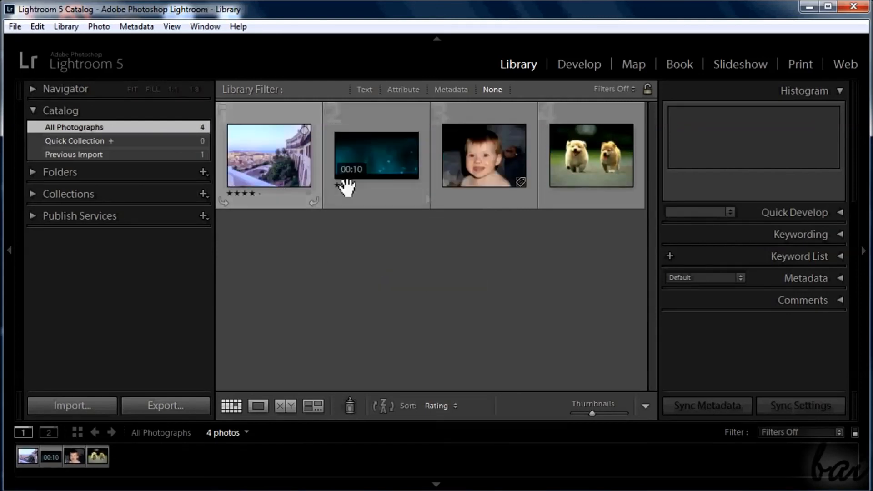
click(582, 193)
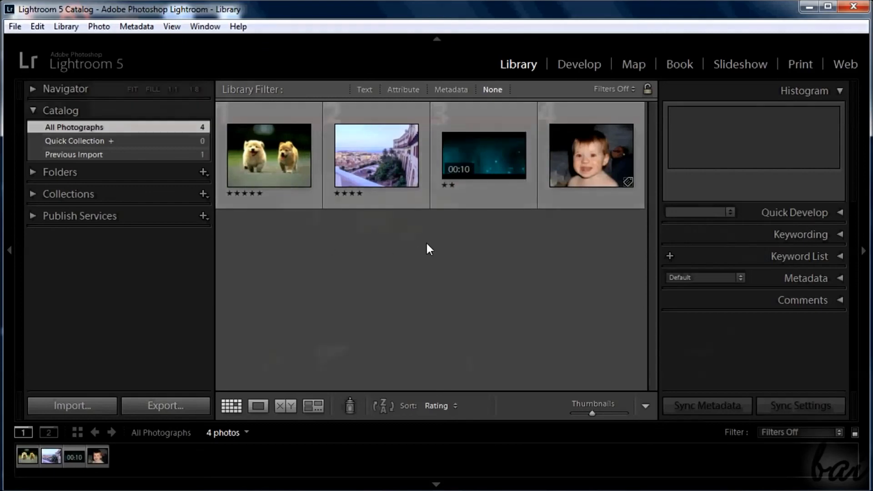